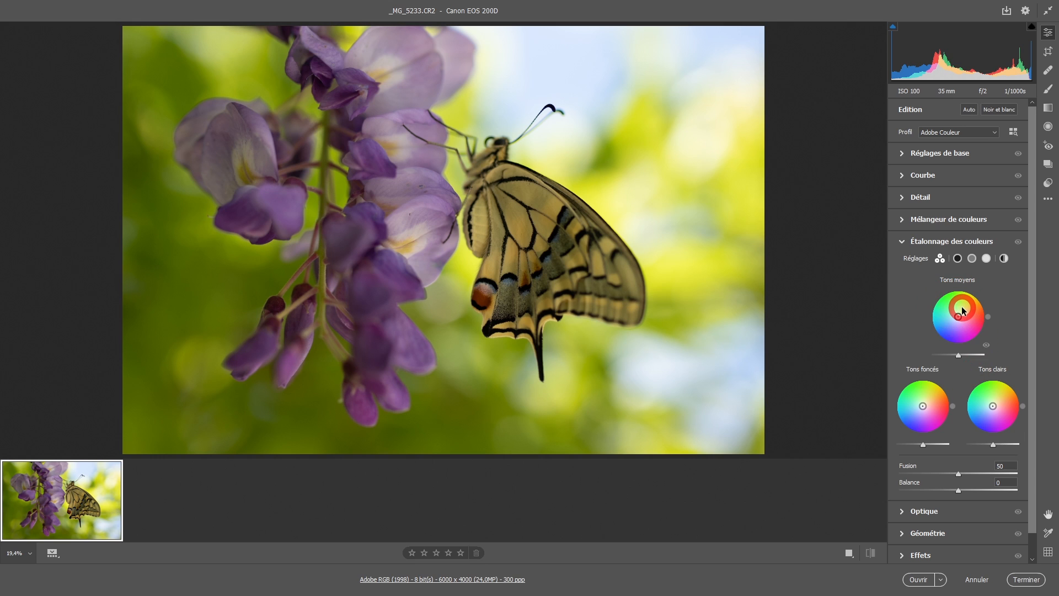
# Display the shadows, midtones, highlights and global color grading wheels one at a time
pyautogui.click(958, 259)
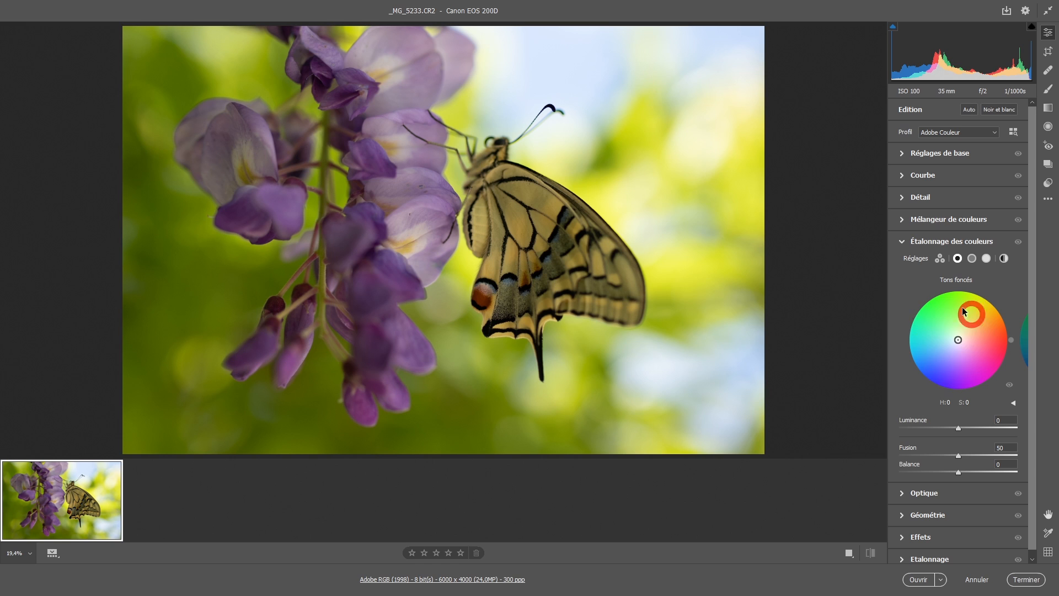
pyautogui.click(973, 258)
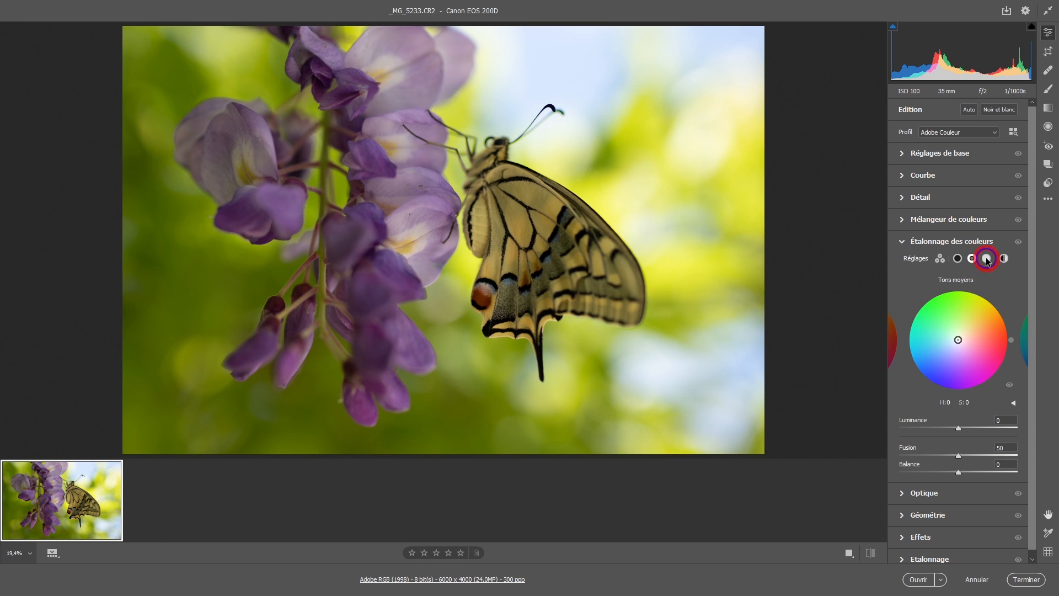
pyautogui.click(987, 259)
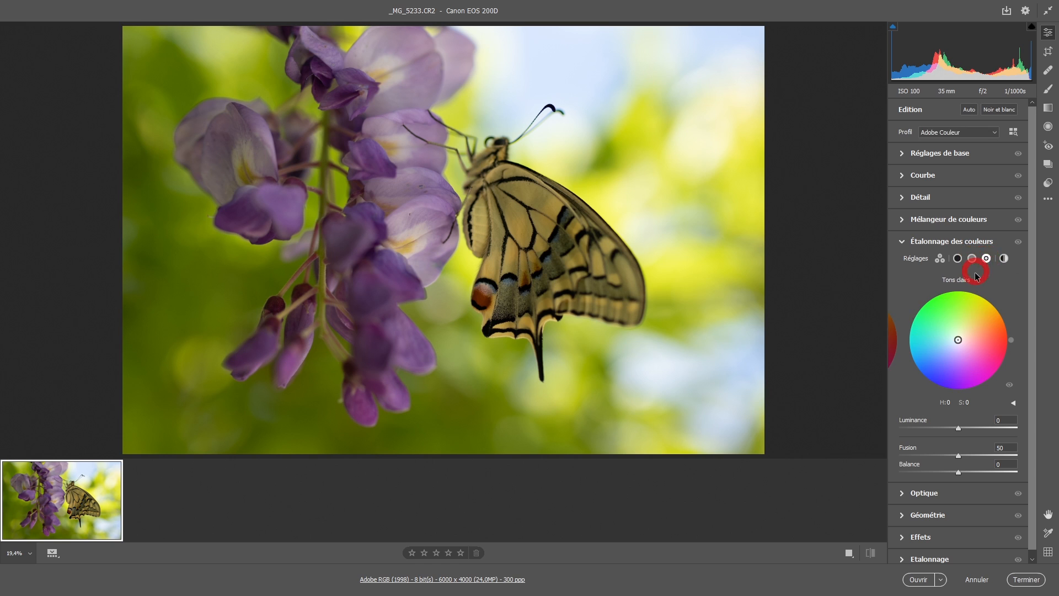
pyautogui.click(1004, 260)
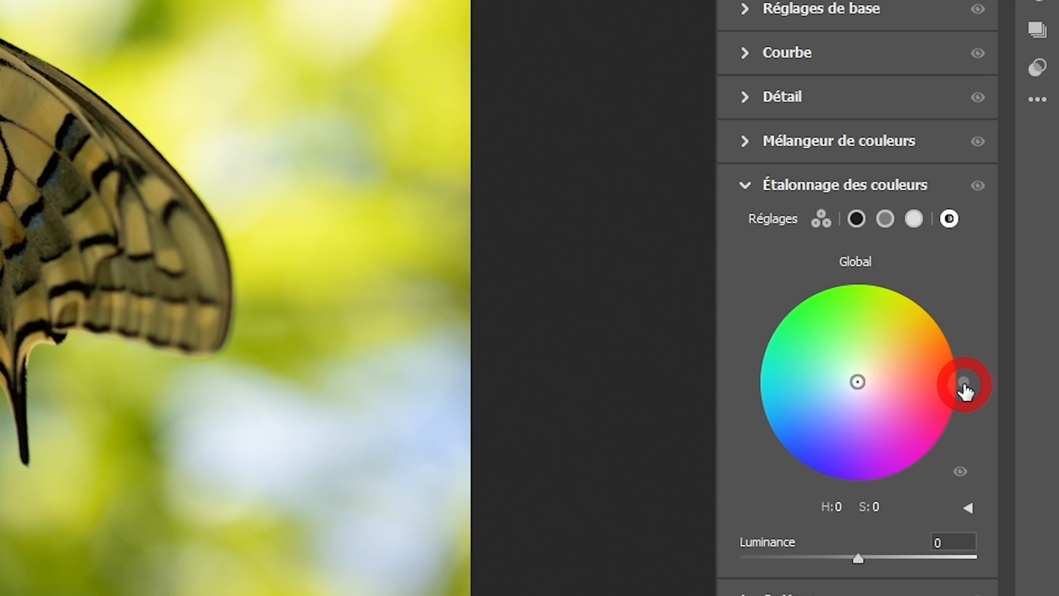
# Rotate the global hue to 144 and back to 0, and try a blue global tint at hue 227, saturation 59
pyautogui.moveTo(964, 389); pyautogui.dragTo(811, 353)
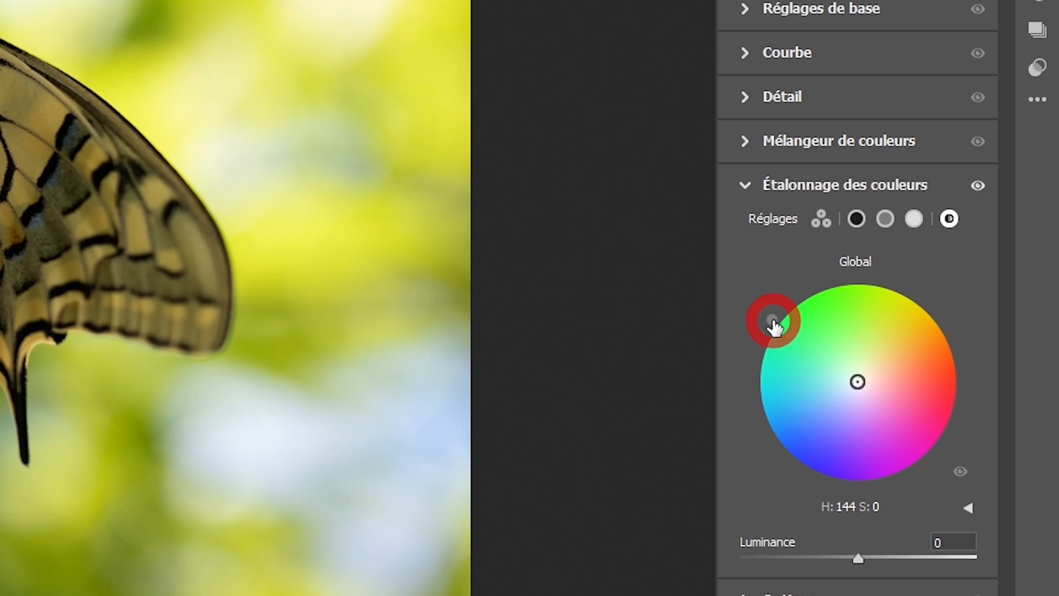
pyautogui.moveTo(773, 323); pyautogui.dragTo(959, 390)
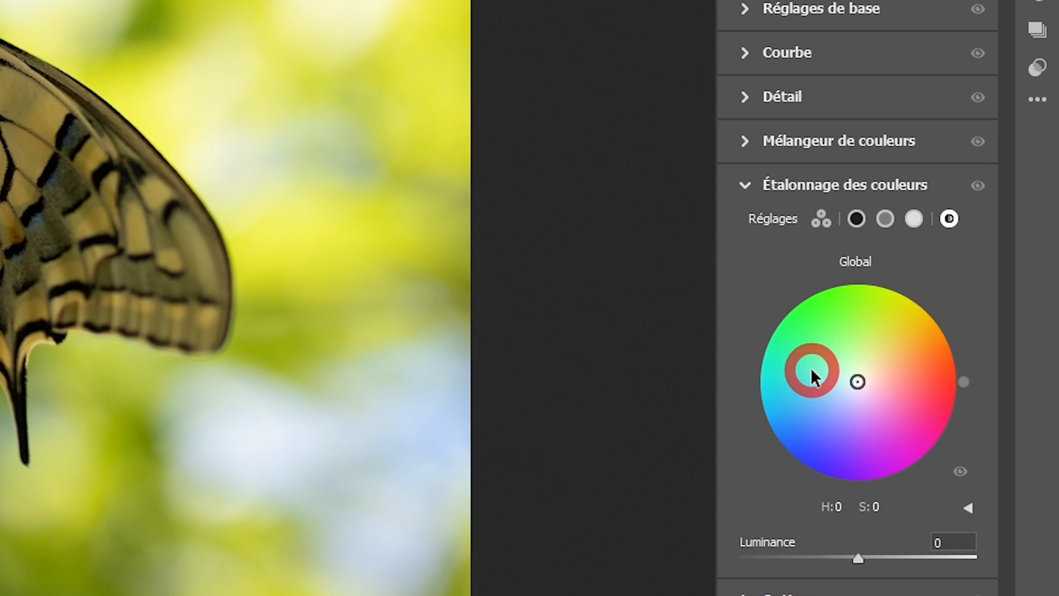
pyautogui.click(820, 424)
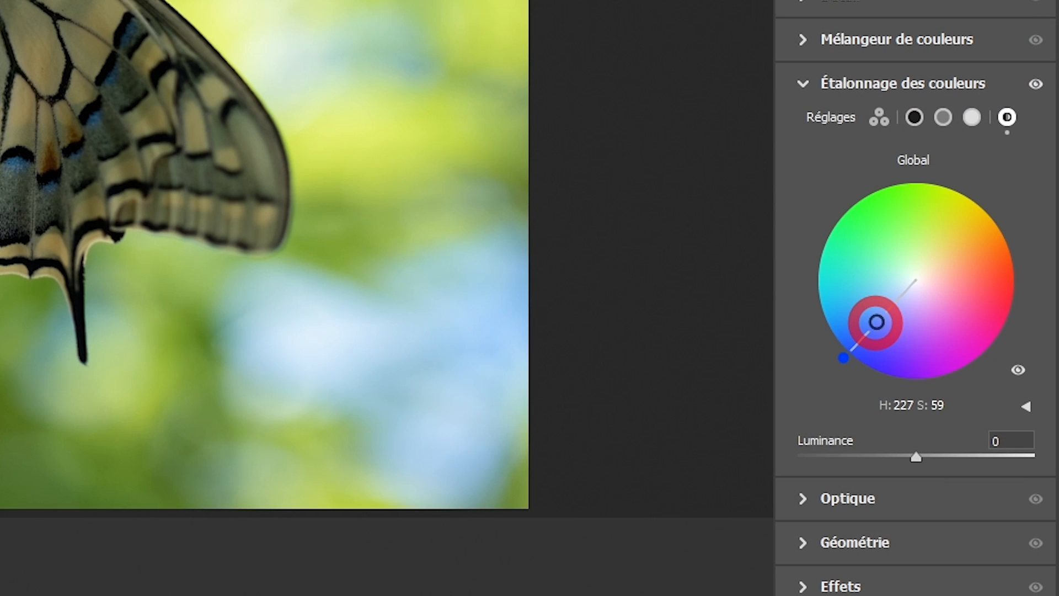
# Vary the blue tint's saturation from 0 to 100, try an orange tint at hue 20, saturation 62, and reset the global wheel
pyautogui.moveTo(877, 322); pyautogui.dragTo(916, 280)
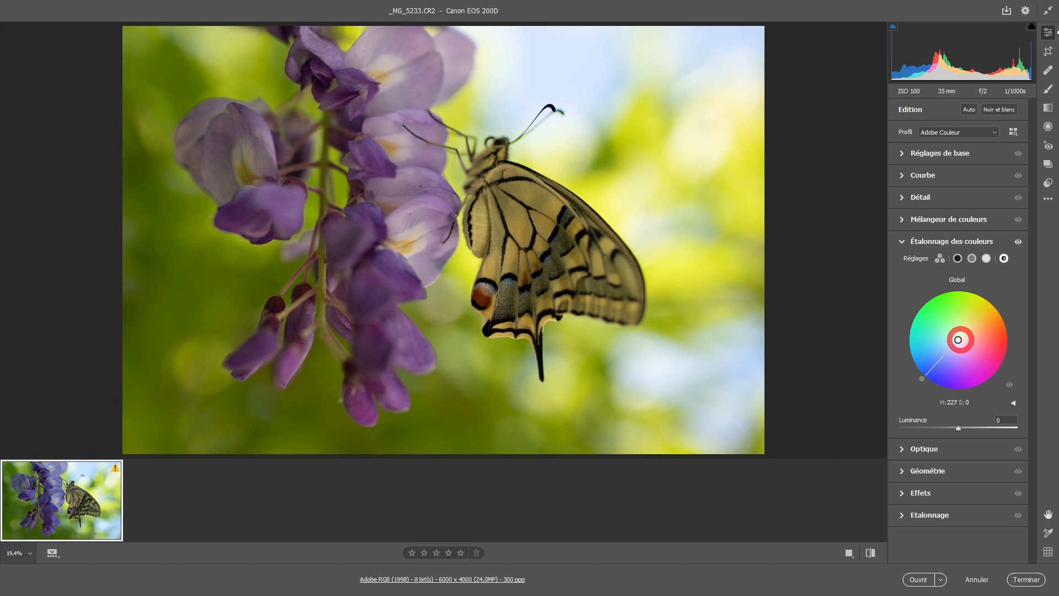
pyautogui.moveTo(959, 339); pyautogui.dragTo(928, 373)
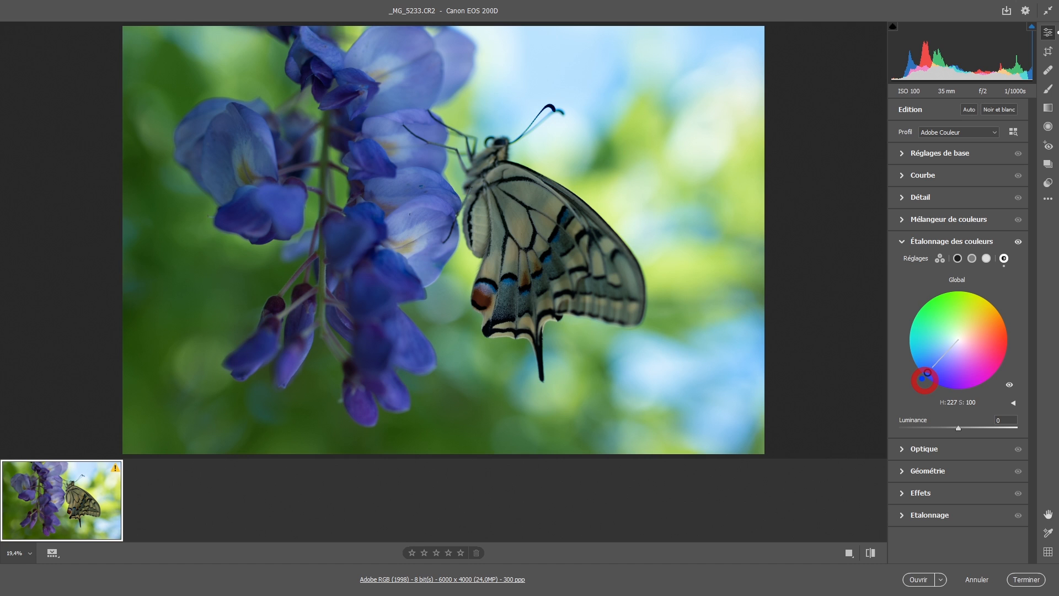
pyautogui.moveTo(925, 381); pyautogui.dragTo(1010, 328)
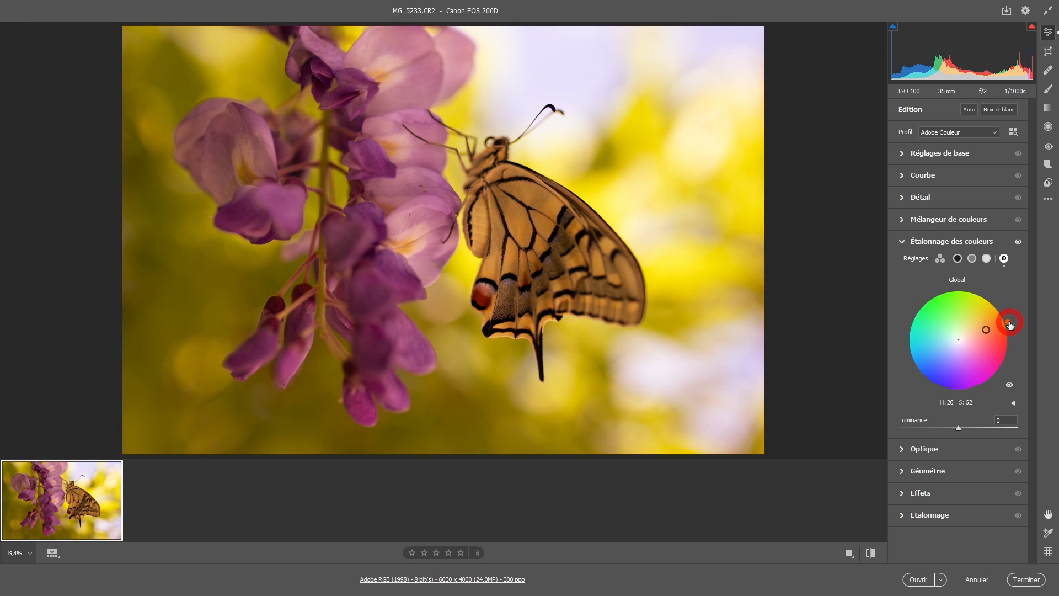
pyautogui.moveTo(1009, 326); pyautogui.dragTo(959, 340)
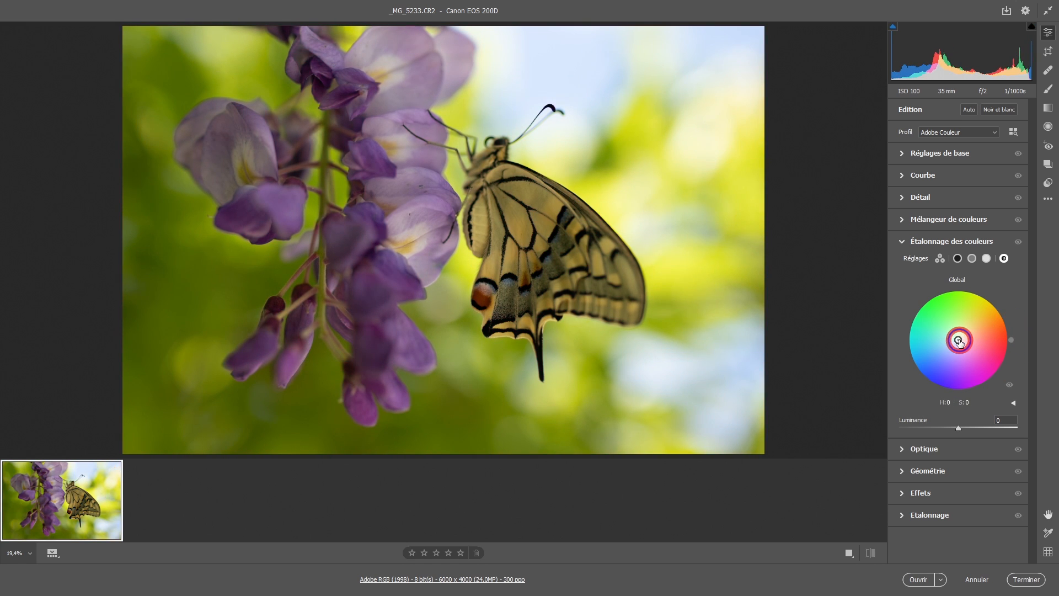
# Try a green global tint at hue 131, saturation 44, and change it to a warm yellow at hue 45, saturation 59
pyautogui.moveTo(958, 340); pyautogui.dragTo(927, 305)
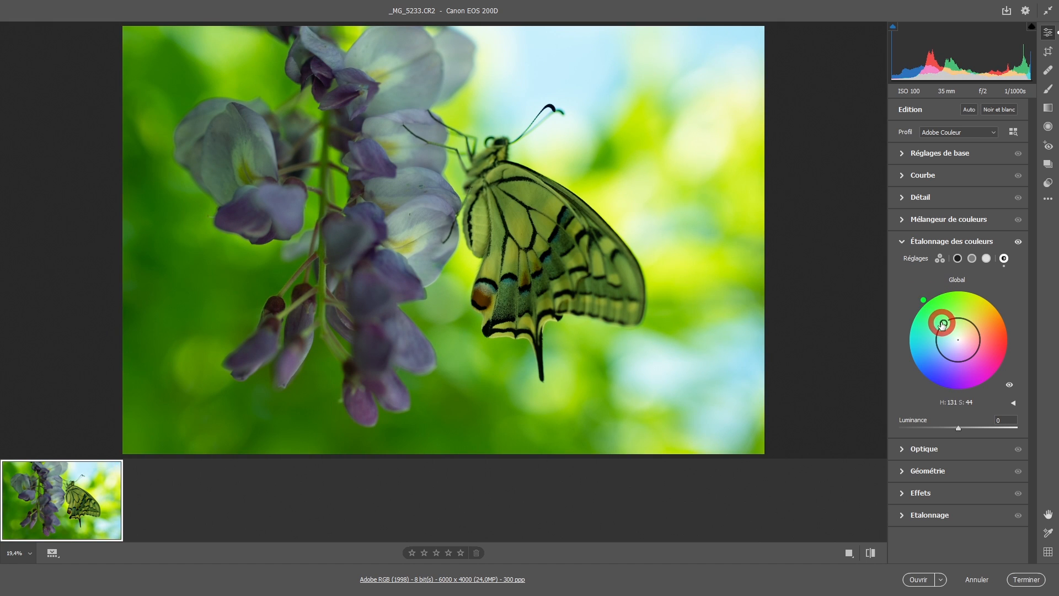
pyautogui.moveTo(943, 325); pyautogui.dragTo(973, 324)
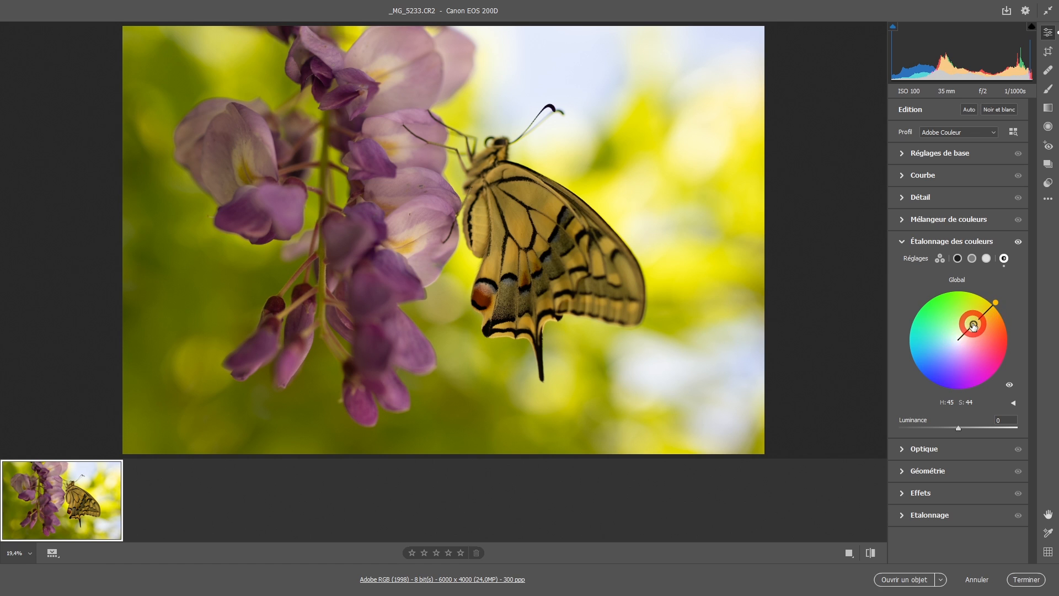
pyautogui.moveTo(974, 325)
pyautogui.mouseDown()
pyautogui.moveTo(967, 332)
pyautogui.moveTo(981, 316)
pyautogui.mouseUp()
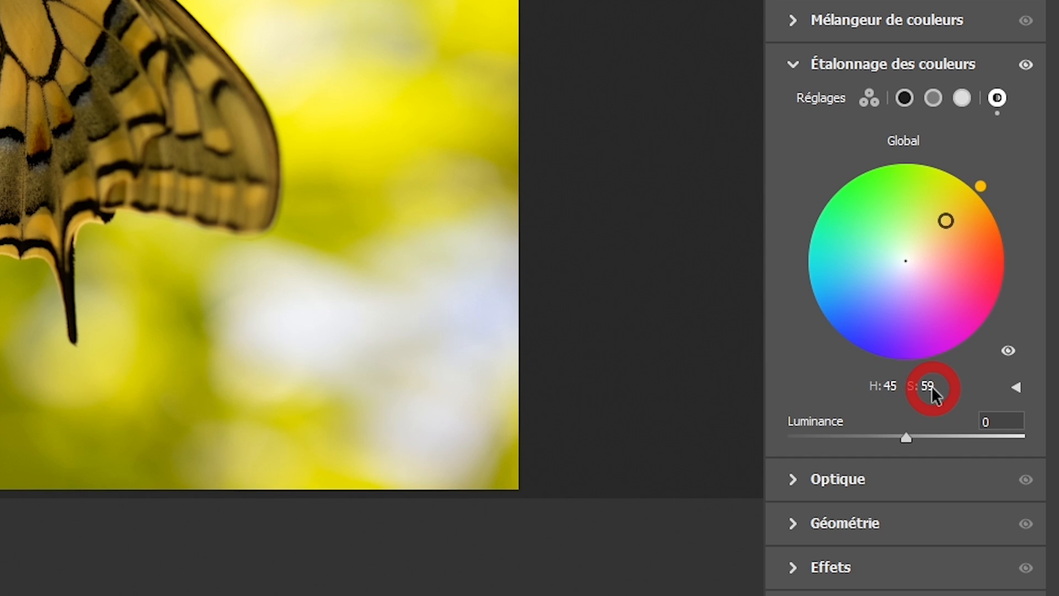
pyautogui.click(1016, 388)
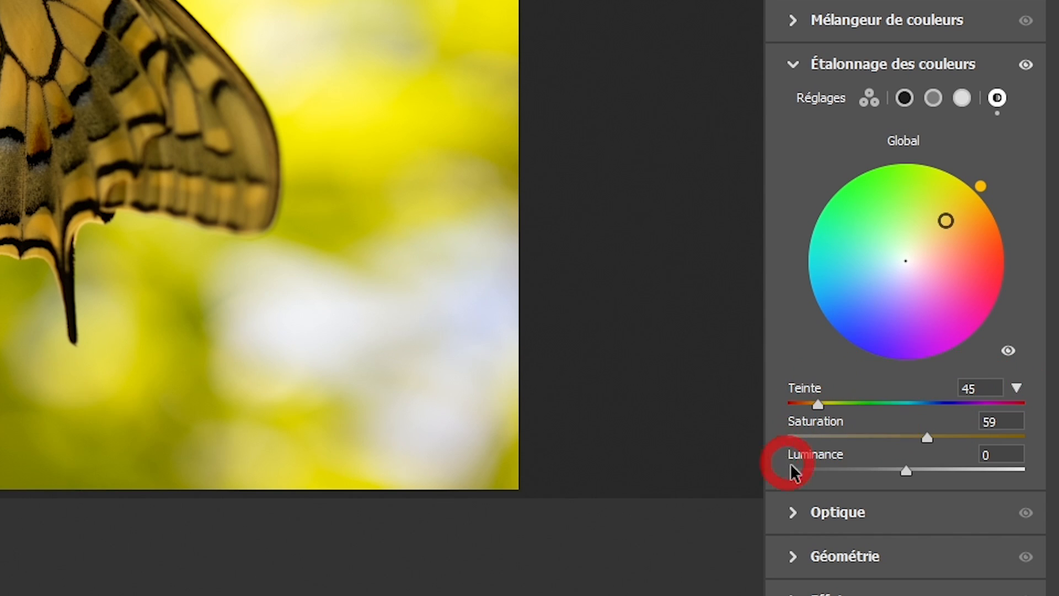
pyautogui.click(1016, 387)
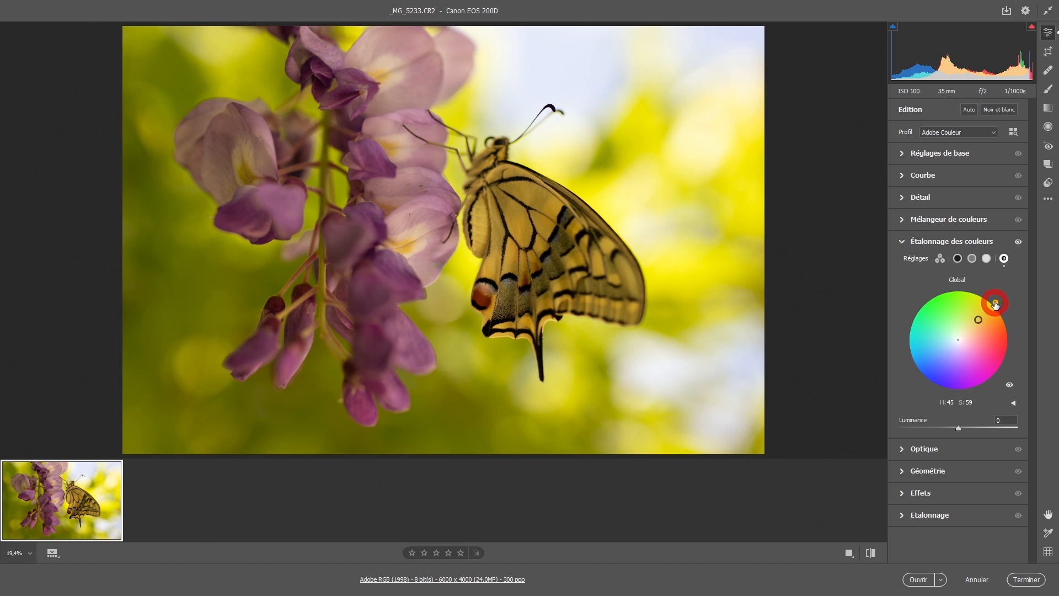
# Try a blue global tint at hue 230 and reset the global wheel to neutral
pyautogui.moveTo(976, 182); pyautogui.dragTo(829, 341)
pyautogui.moveTo(921, 379); pyautogui.dragTo(925, 379)
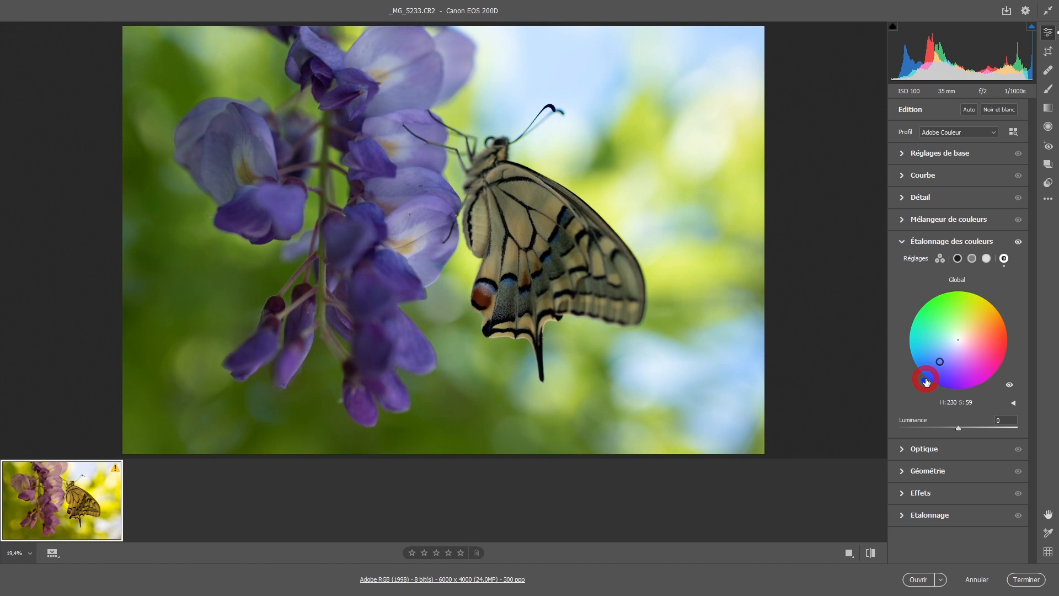
pyautogui.moveTo(959, 429)
pyautogui.mouseDown()
pyautogui.moveTo(1031, 426)
pyautogui.moveTo(960, 430)
pyautogui.mouseUp()
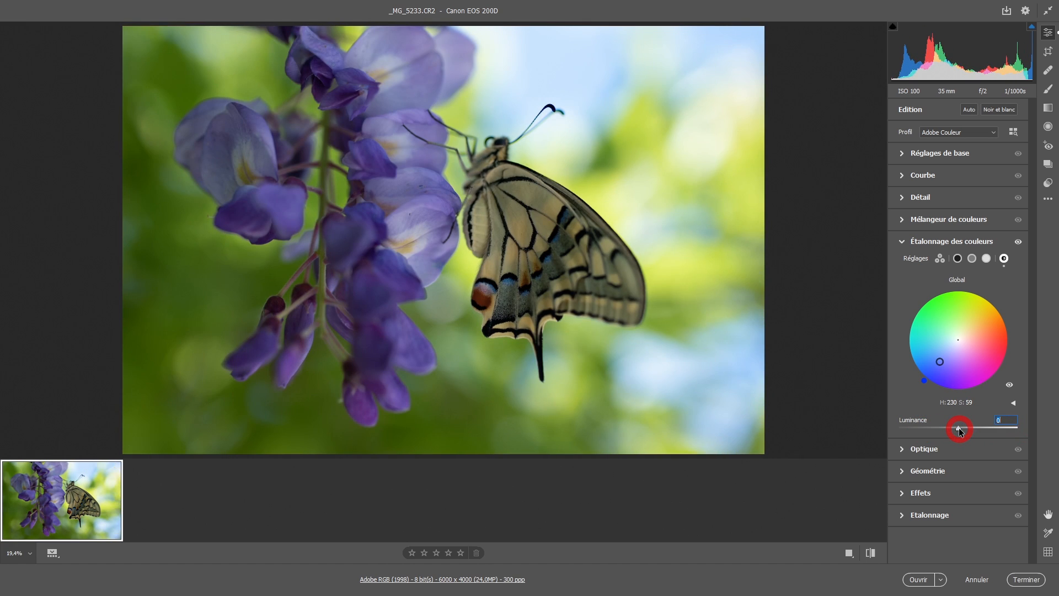
pyautogui.click(960, 337)
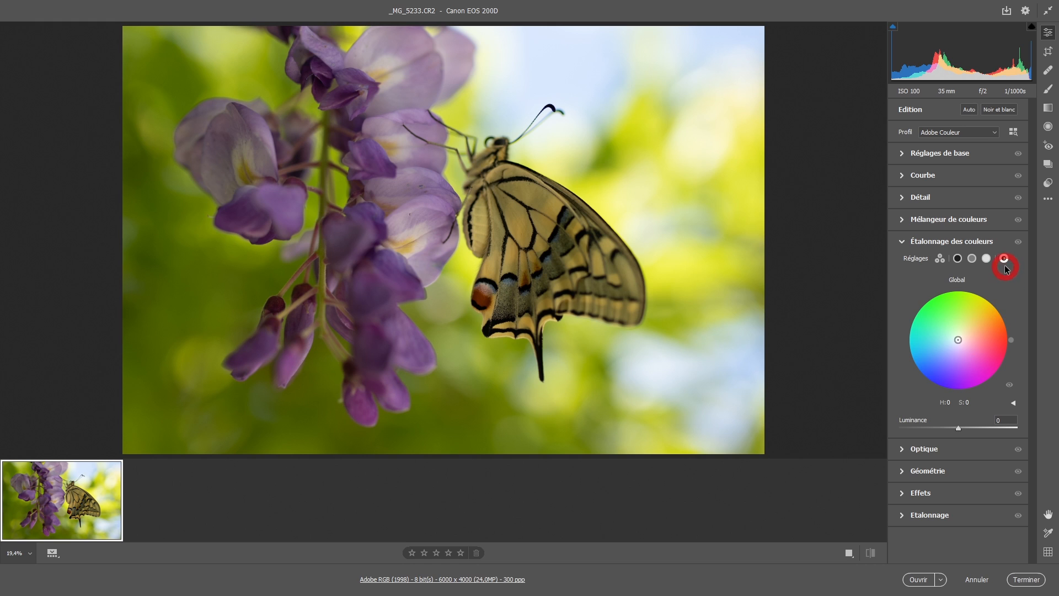
# Compare which blending and balance controls the shadows, global and three-wheel views offer
pyautogui.click(958, 260)
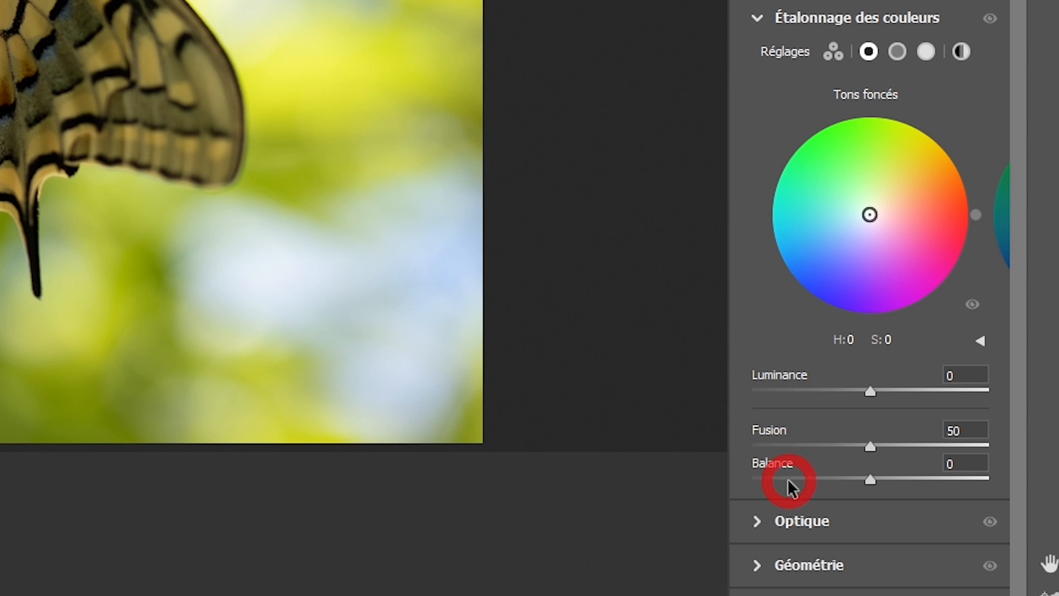
pyautogui.click(962, 53)
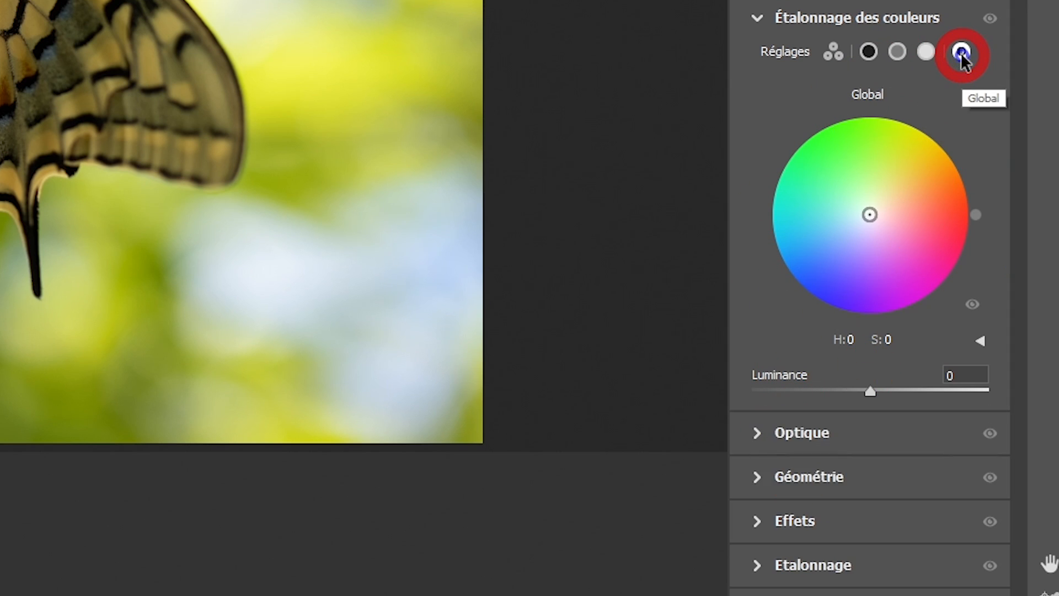
pyautogui.click(868, 51)
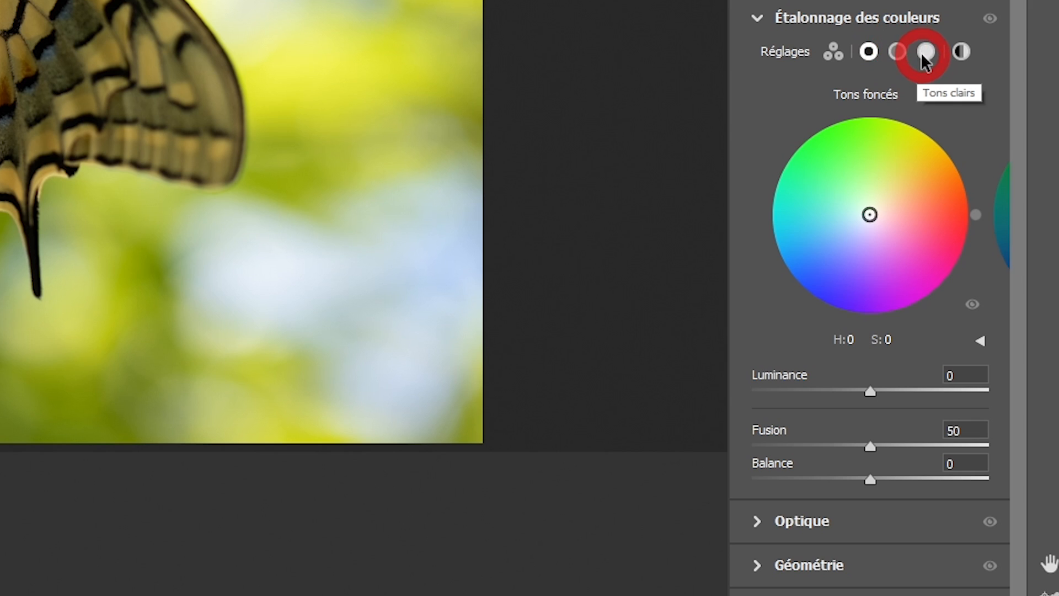
pyautogui.click(832, 54)
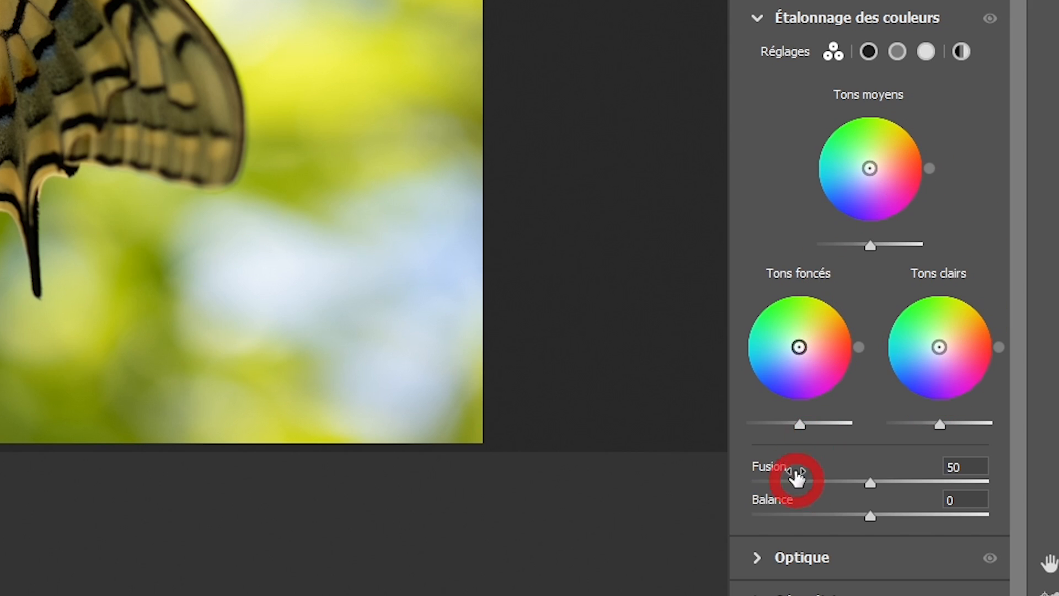
# Tint the shadows blue with hue 229 and saturation 66, and set their luminance to -45
pyautogui.click(869, 51)
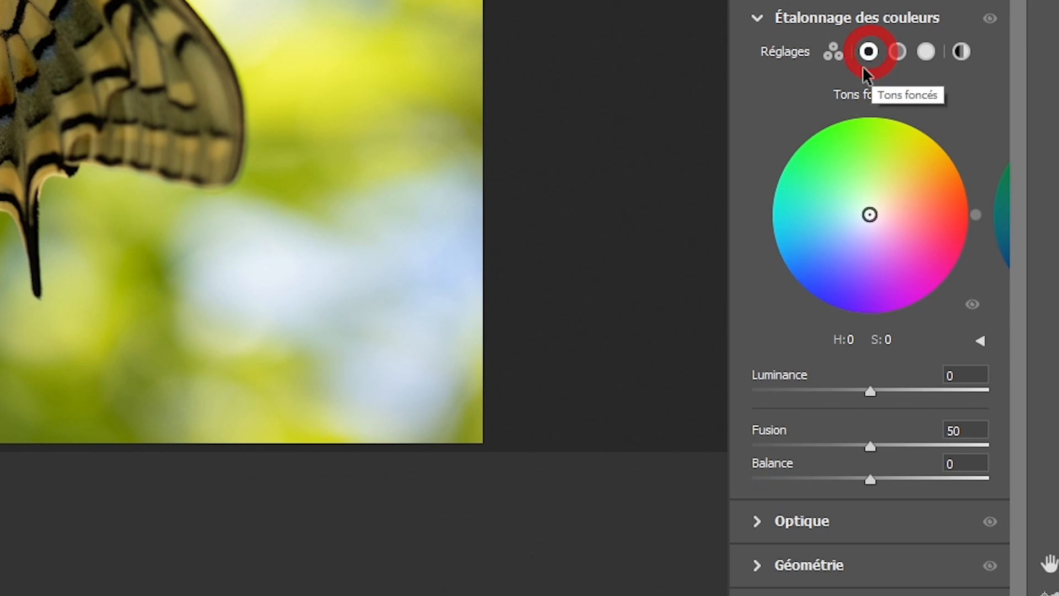
pyautogui.moveTo(870, 215); pyautogui.dragTo(828, 262)
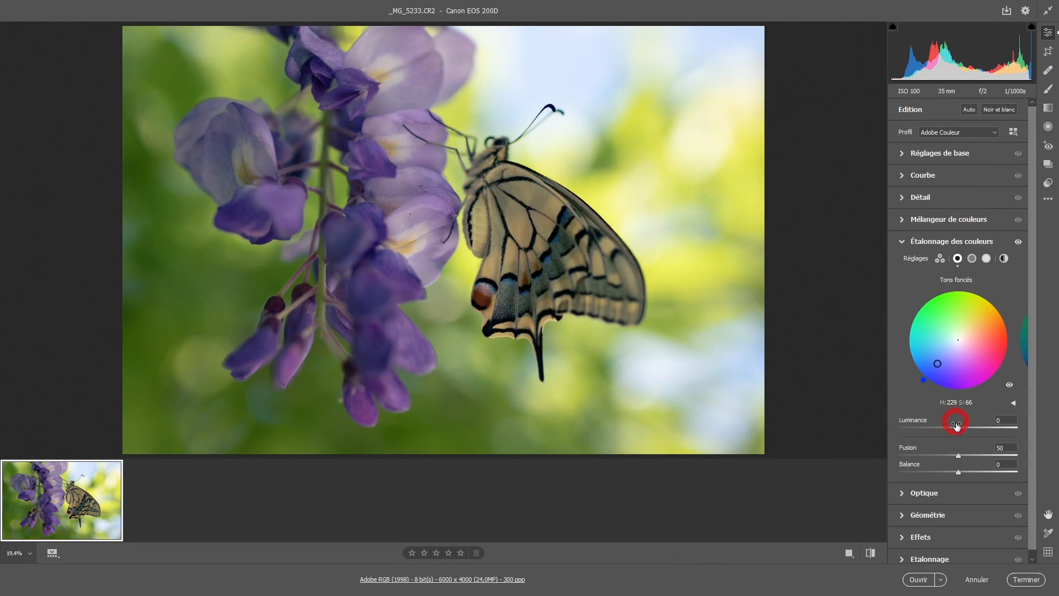
pyautogui.moveTo(956, 430); pyautogui.dragTo(932, 429)
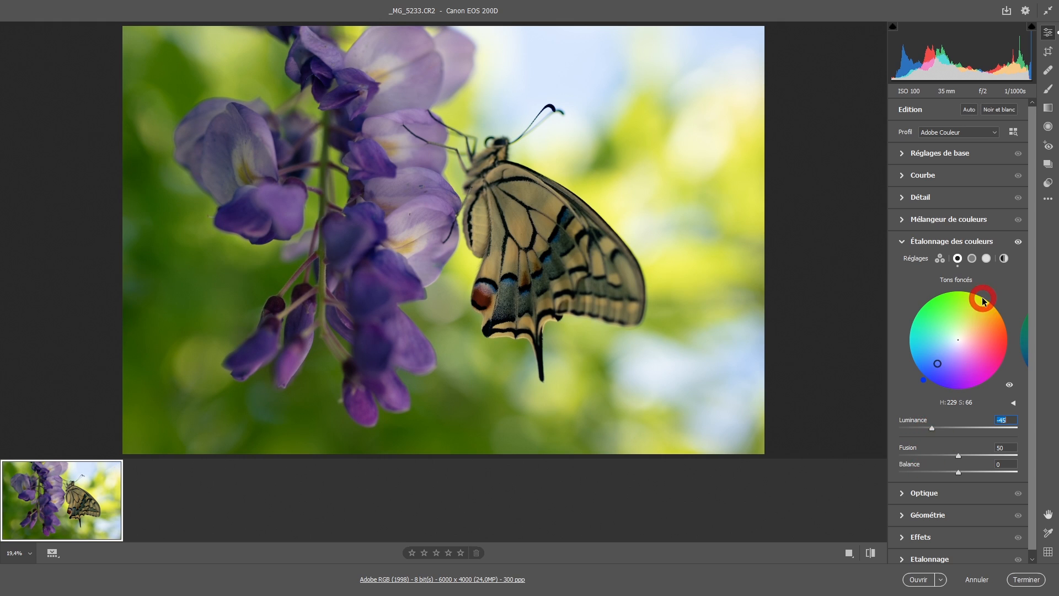
# Tint the highlights warm yellow with hue 45 and saturation 83, and set their luminance to +58
pyautogui.click(987, 261)
pyautogui.moveTo(968, 322); pyautogui.dragTo(976, 311)
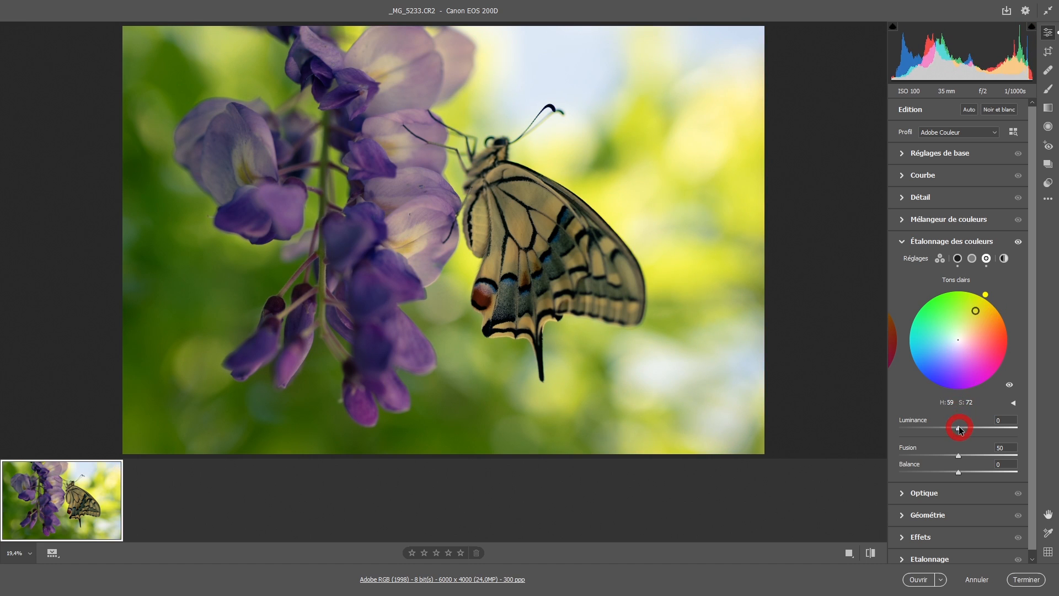
pyautogui.moveTo(959, 428); pyautogui.dragTo(993, 427)
pyautogui.moveTo(975, 310)
pyautogui.mouseDown()
pyautogui.moveTo(991, 326)
pyautogui.moveTo(986, 314)
pyautogui.mouseUp()
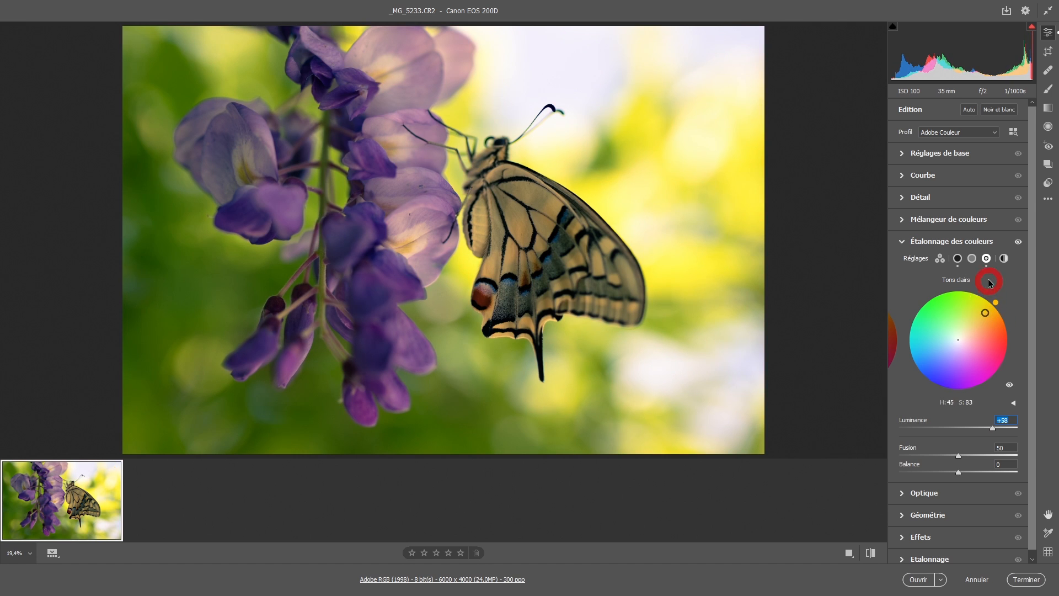
# From the shadows view, try the Fusion setting and restore it to 50, and try Balance at -100 before bringing it back near zero
pyautogui.click(957, 259)
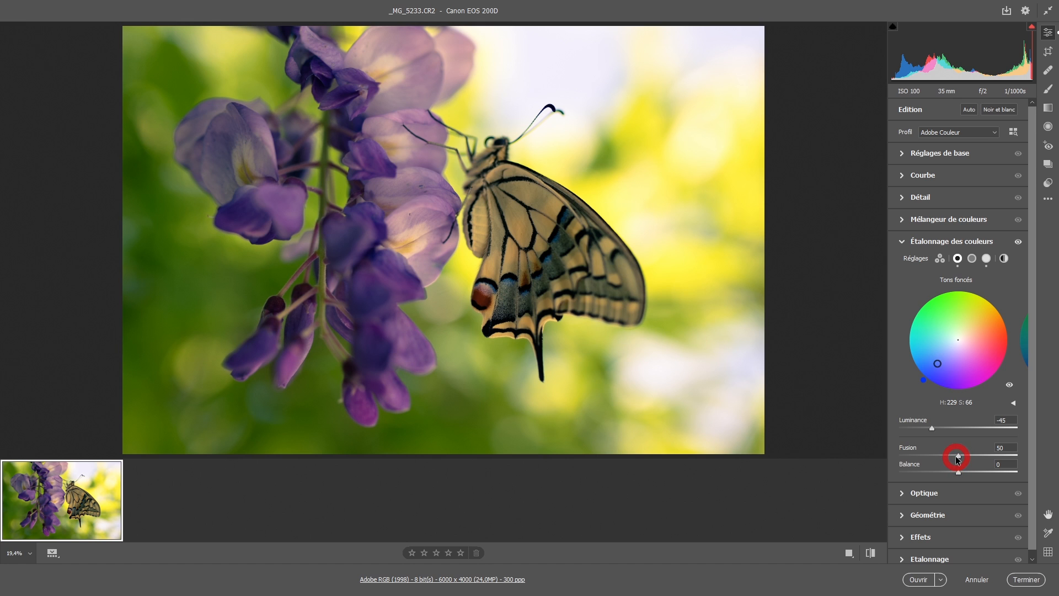
pyautogui.moveTo(979, 454); pyautogui.dragTo(958, 461)
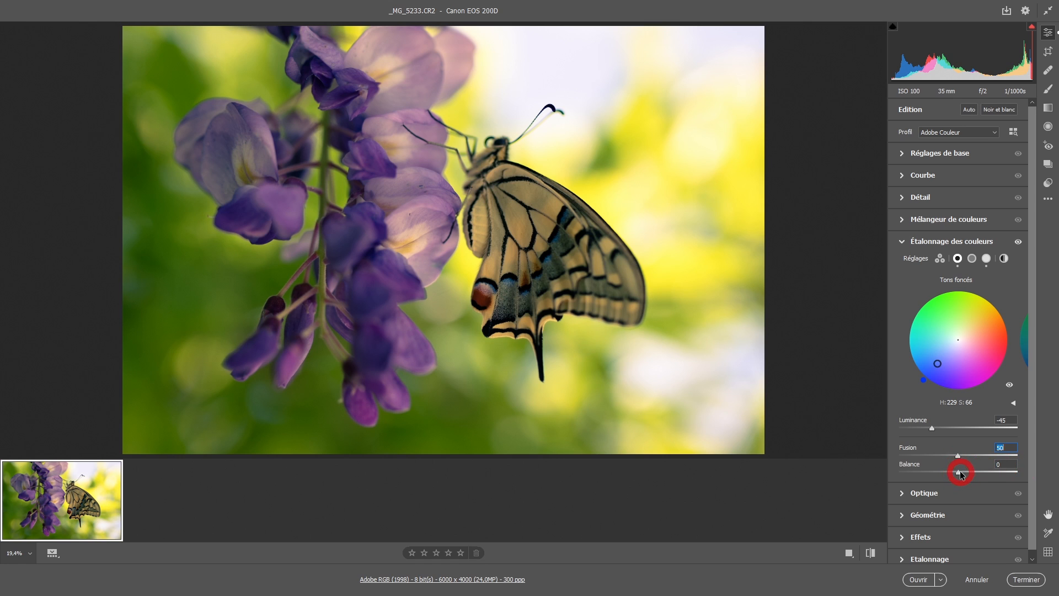
pyautogui.moveTo(964, 473); pyautogui.dragTo(859, 452)
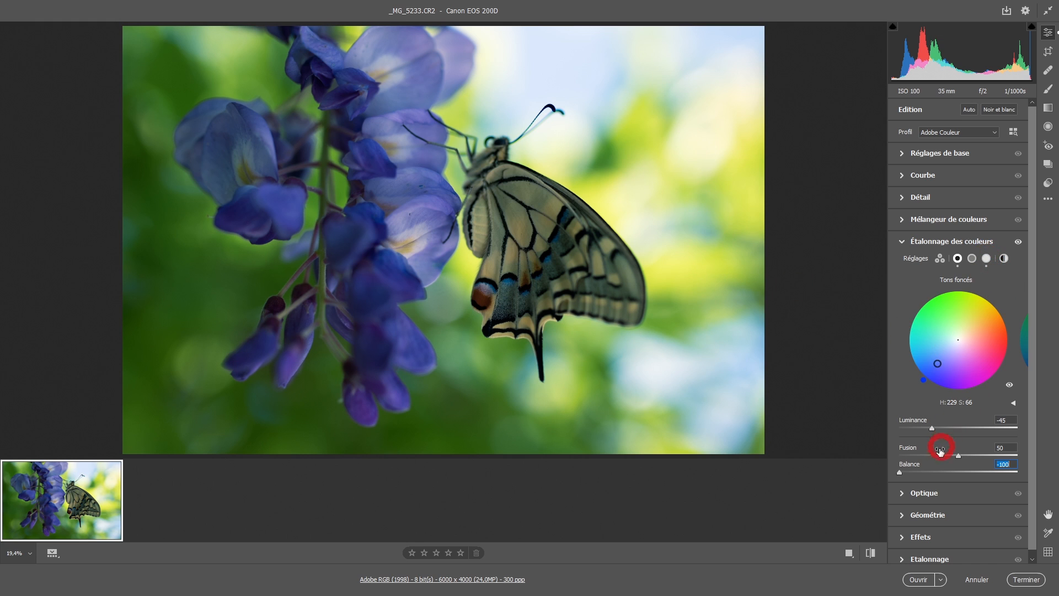
pyautogui.click(960, 472)
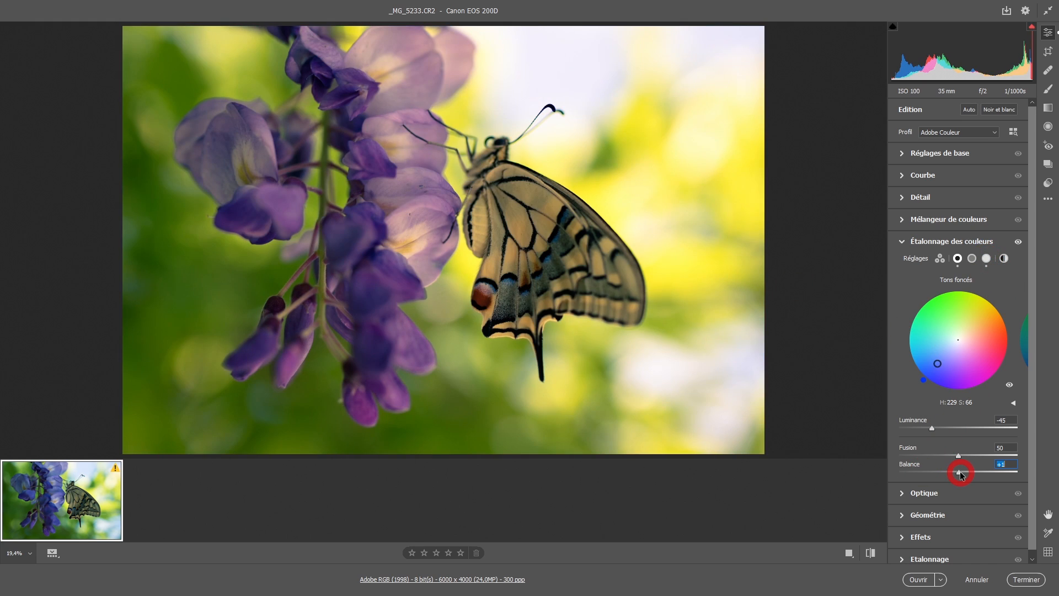
# Tint the midtones green with hue 119 and saturation 86, and shift the Balance to -100 and to +100
pyautogui.click(973, 260)
pyautogui.moveTo(963, 340); pyautogui.dragTo(939, 306)
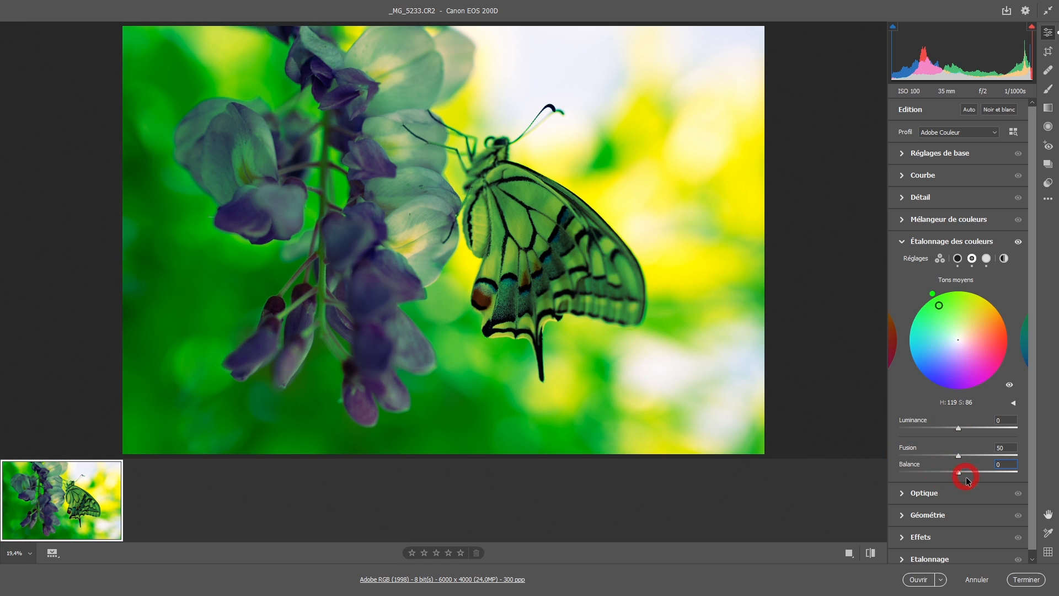
pyautogui.moveTo(949, 471); pyautogui.dragTo(889, 469)
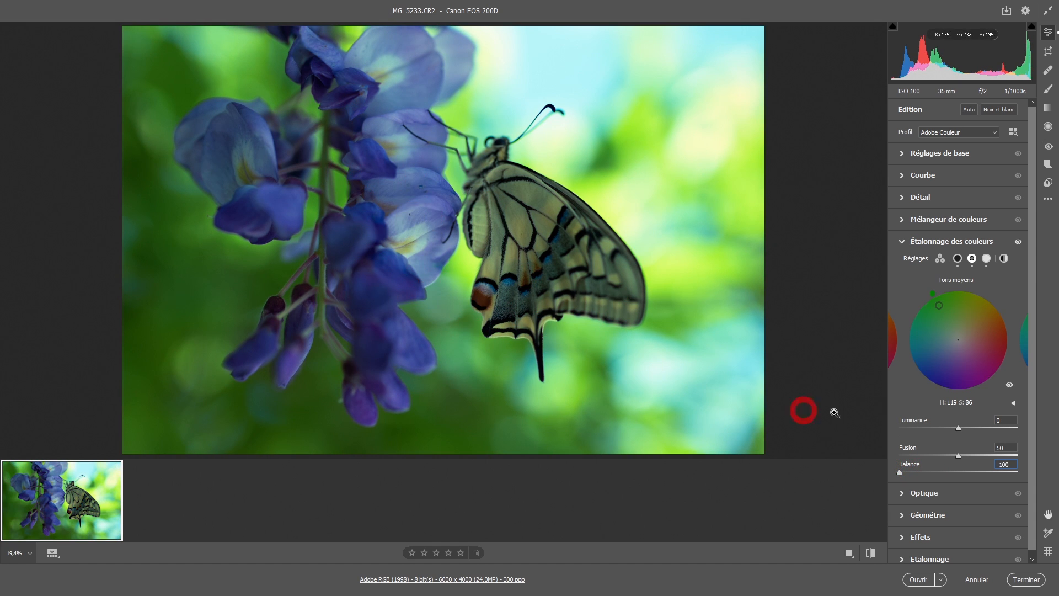
pyautogui.moveTo(899, 471); pyautogui.dragTo(1031, 474)
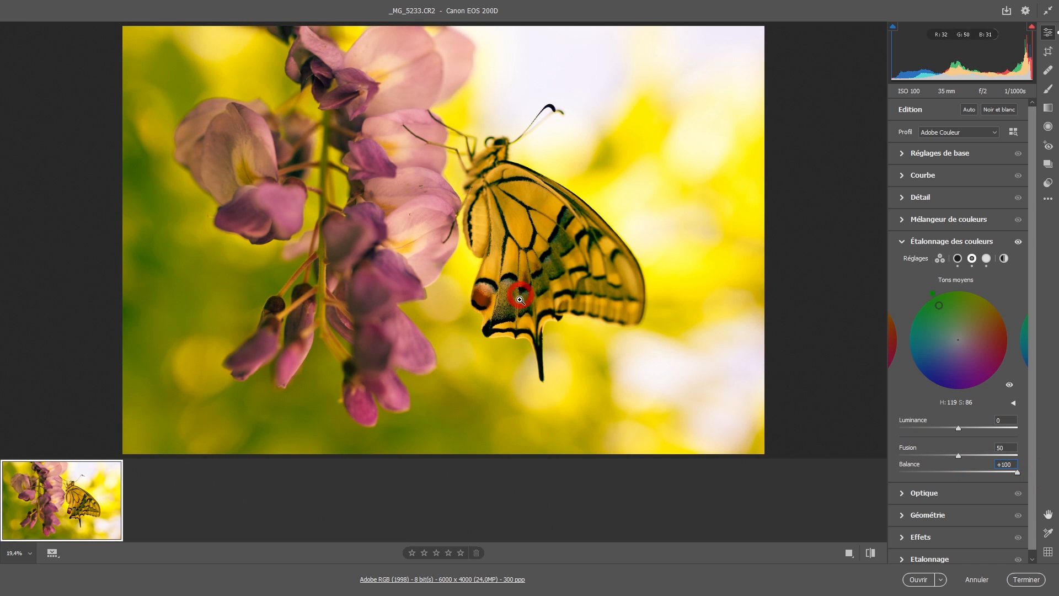
# Return the Balance to 0, and show the three tonal color wheels together before collapsing the Étalonnage des couleurs settings
pyautogui.moveTo(988, 474); pyautogui.dragTo(958, 472)
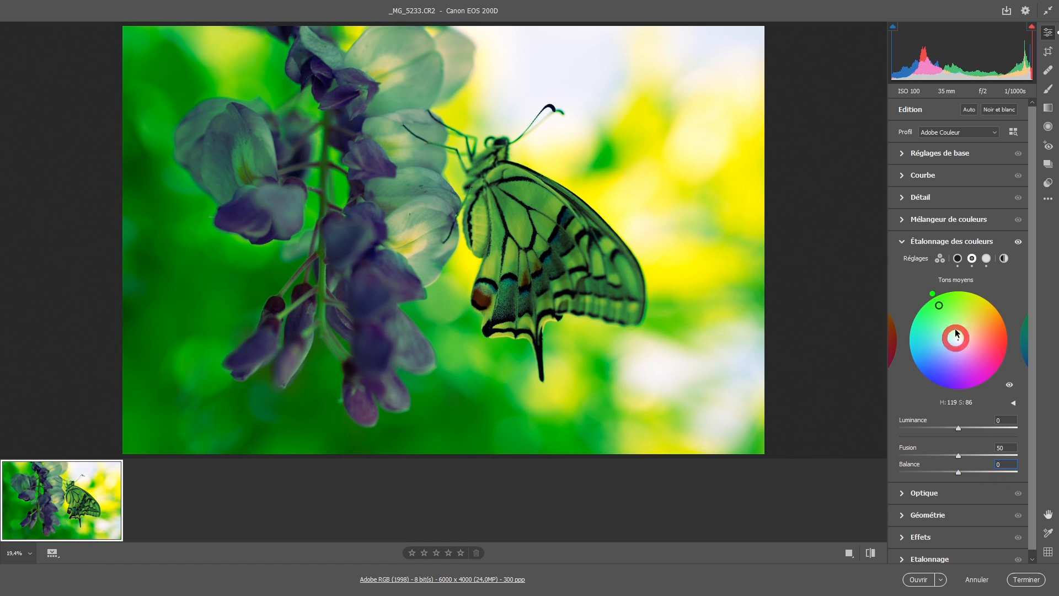
pyautogui.click(940, 259)
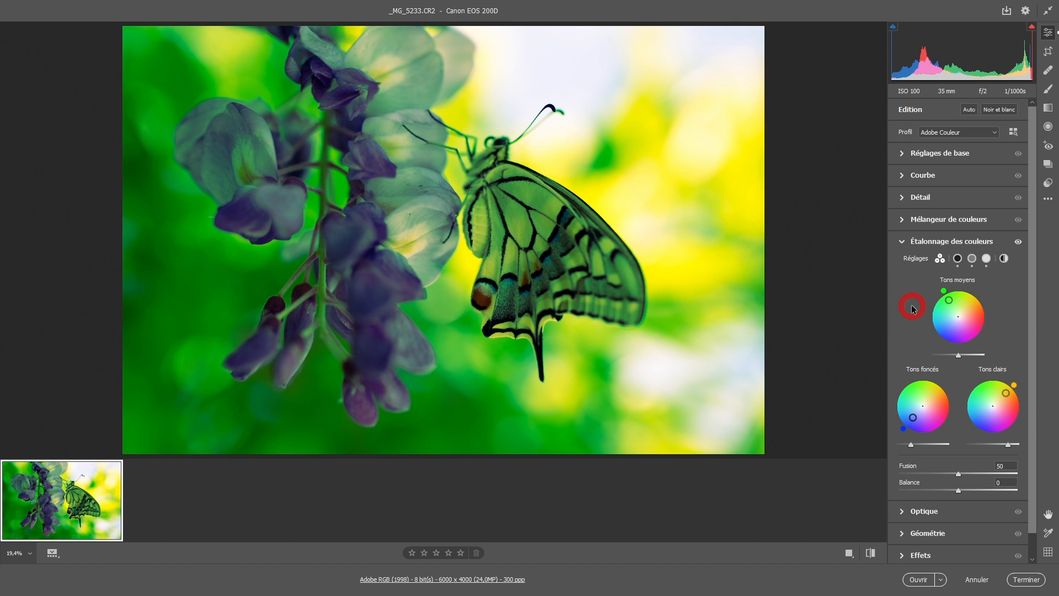
pyautogui.click(929, 243)
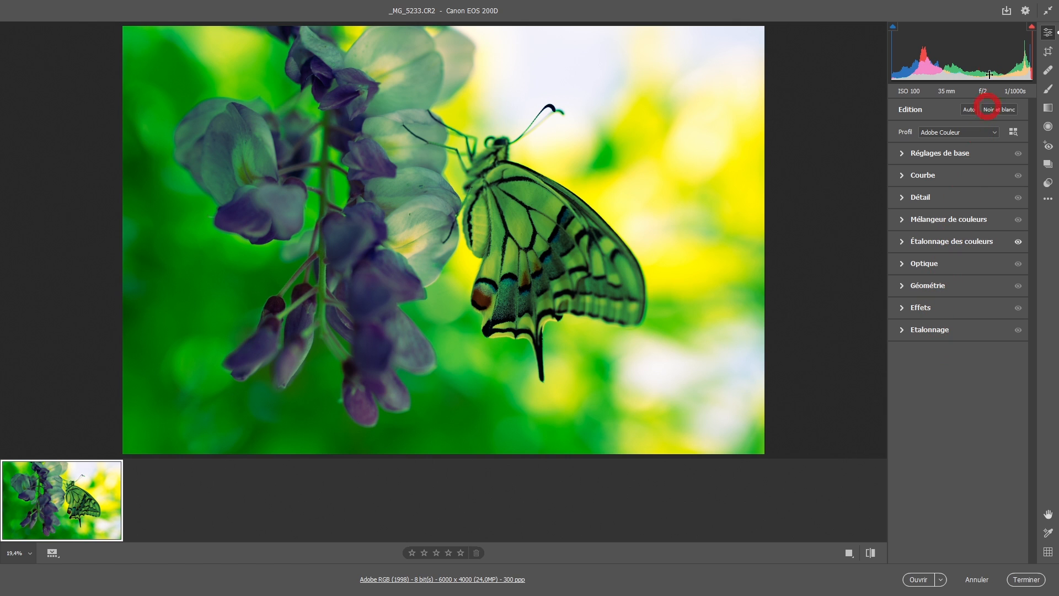
# Try the compact layout option for the editing panels in the Camera Raw preferences
pyautogui.click(1026, 11)
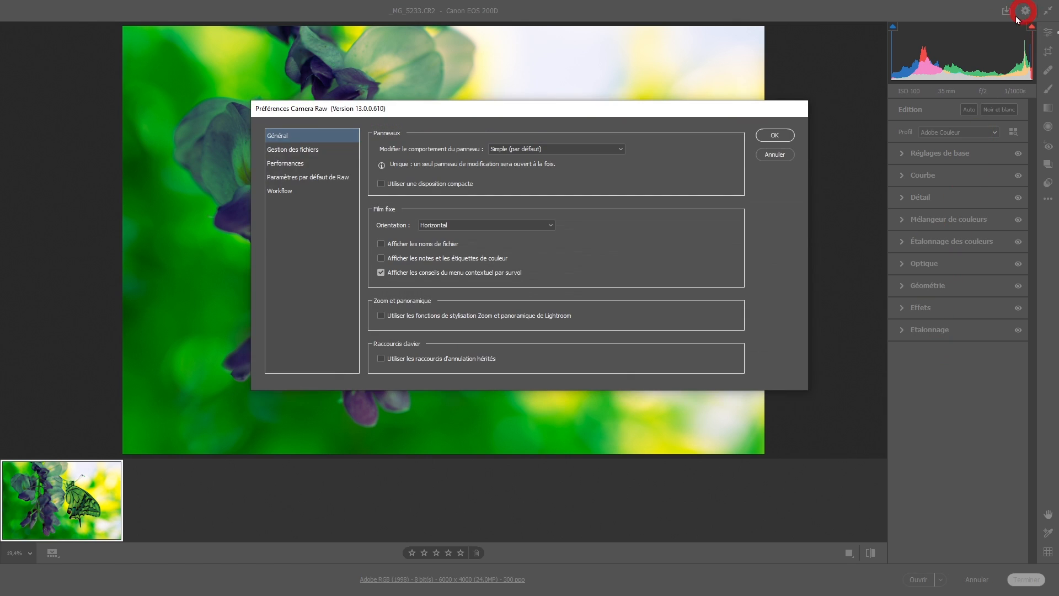
pyautogui.click(381, 184)
pyautogui.click(775, 138)
# Expand the Réglages de base settings and switch the editing panels' layout to Compacte
pyautogui.click(902, 153)
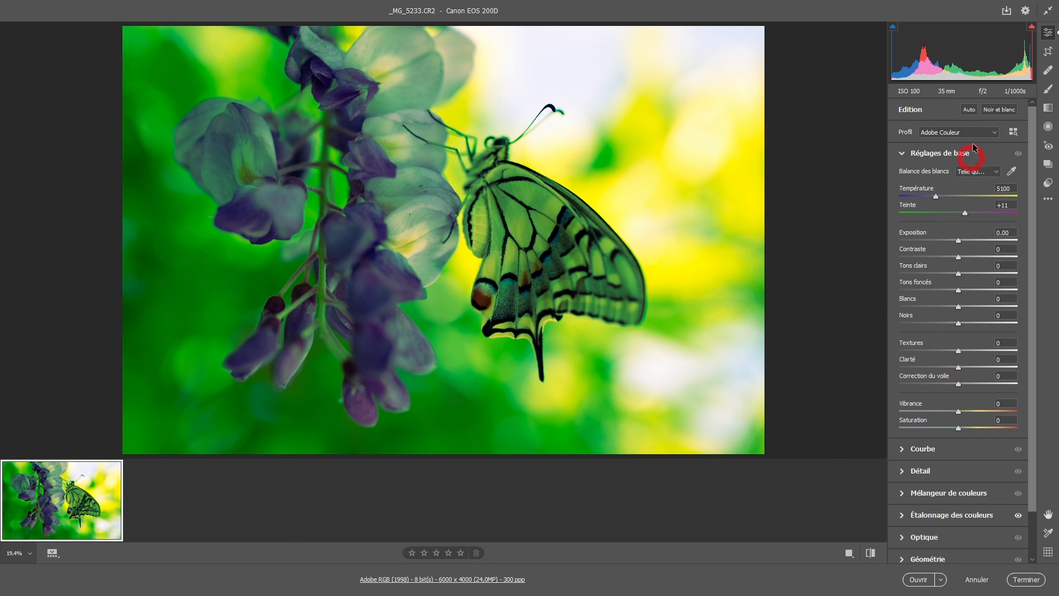
pyautogui.rightClick(970, 450)
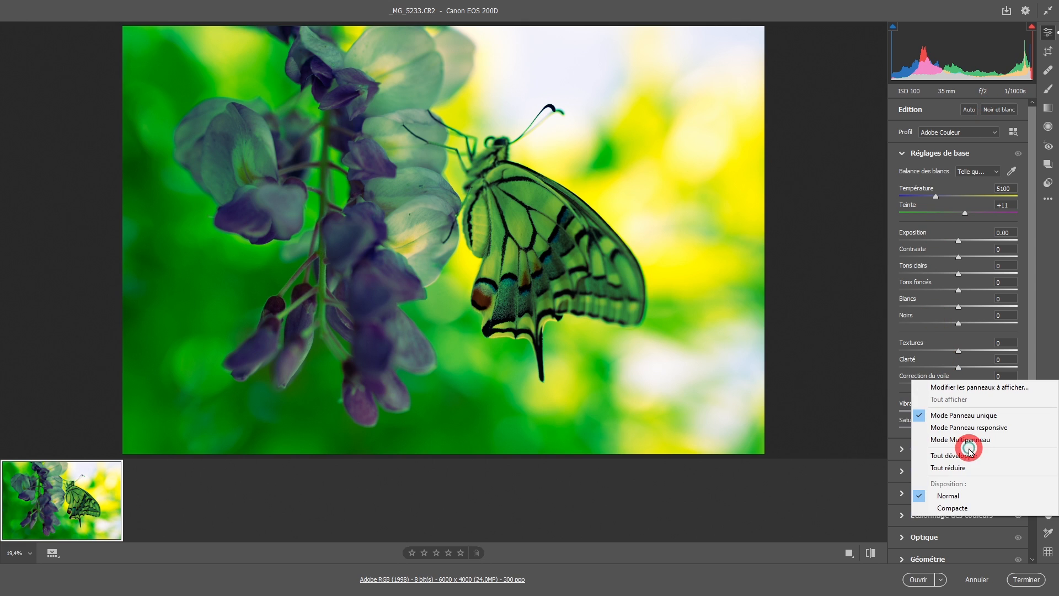
pyautogui.click(966, 511)
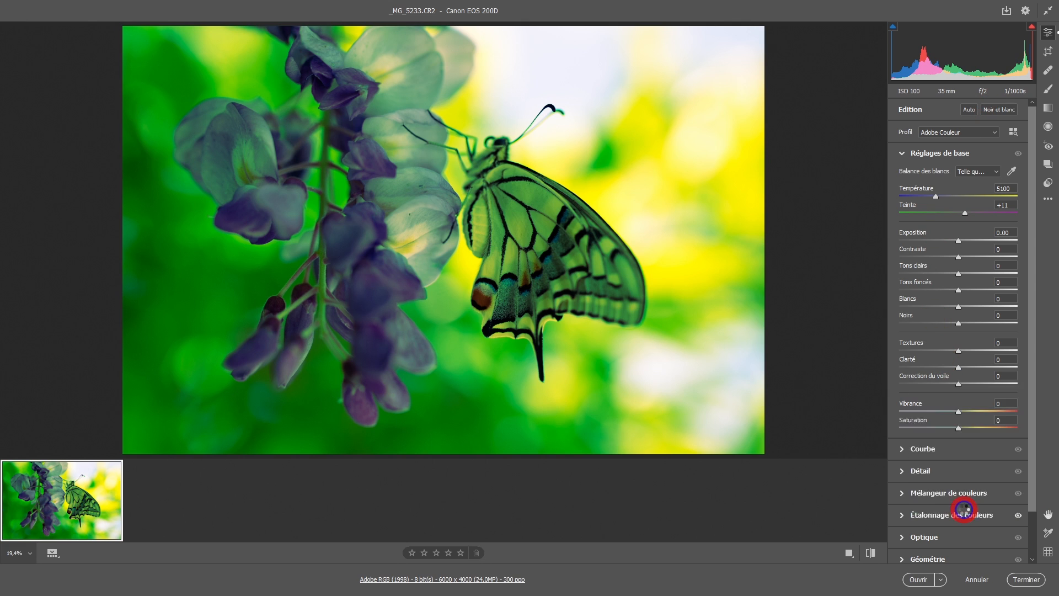